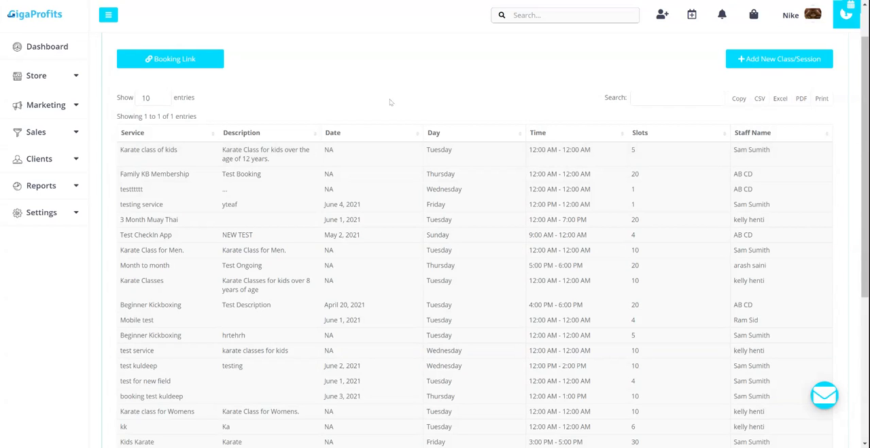
- Start adding a new class or session and look over its service, description, date and day scheduling, staff and slots fields
scroll(391, 102, "up", 1)
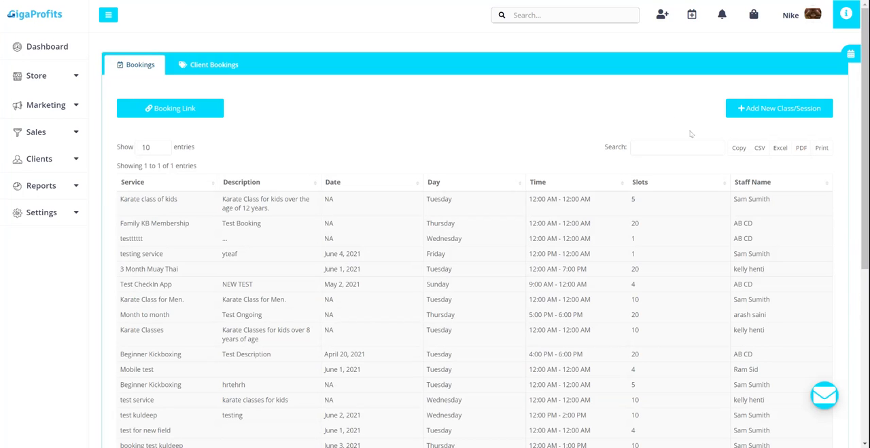
left_click(765, 111)
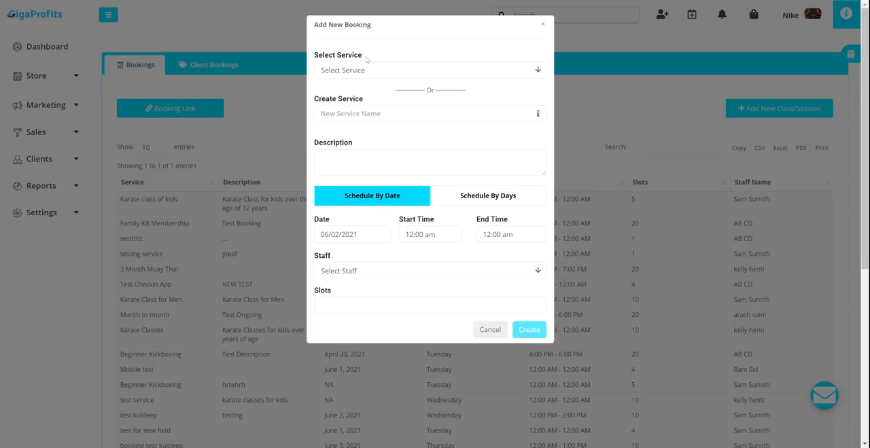
left_click_drag(367, 60, 314, 61)
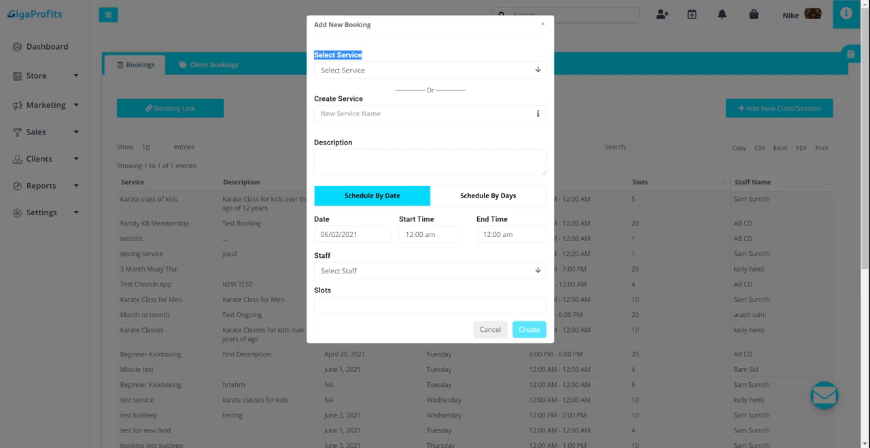
left_click(430, 162)
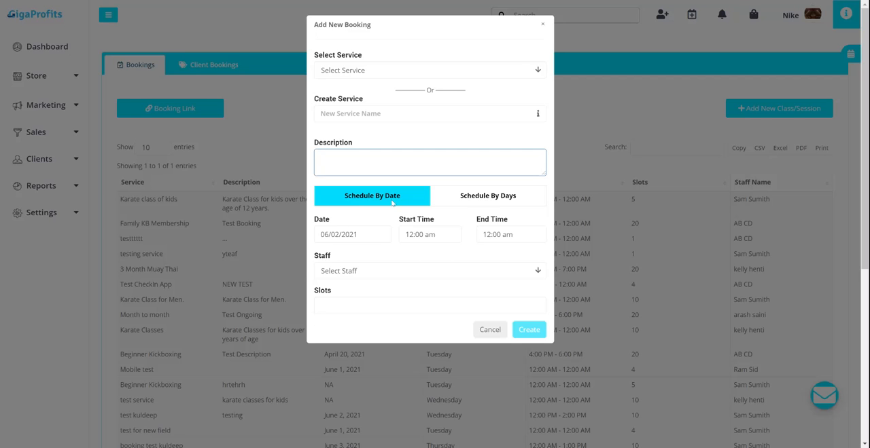
left_click(460, 202)
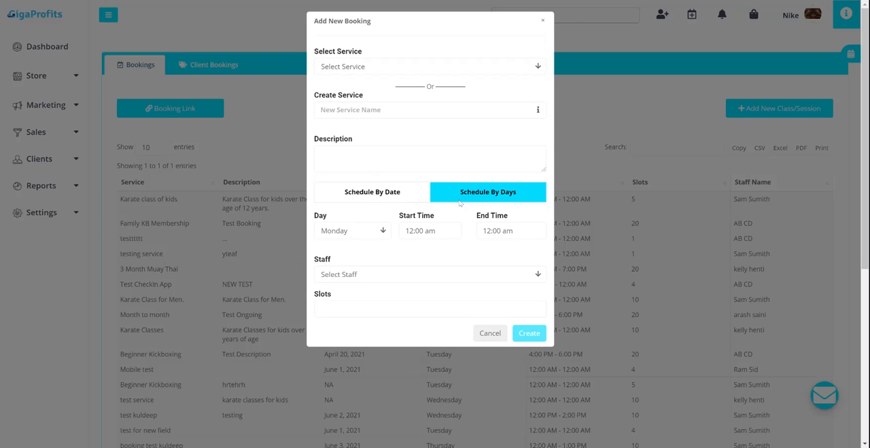
left_click(407, 197)
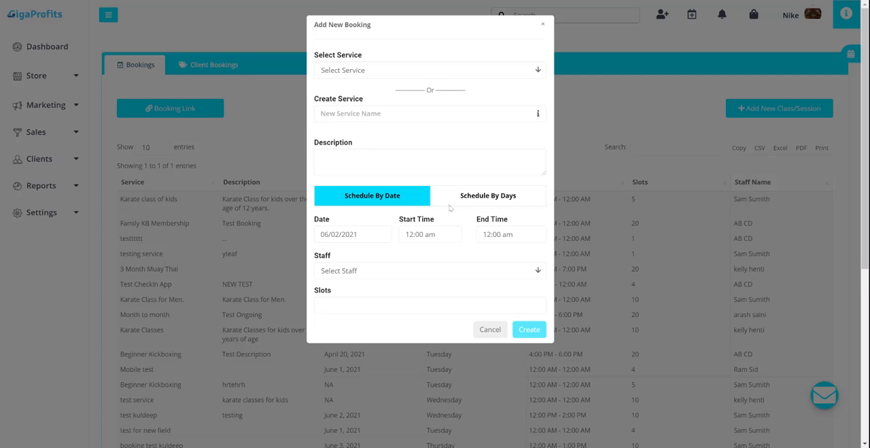
left_click(474, 198)
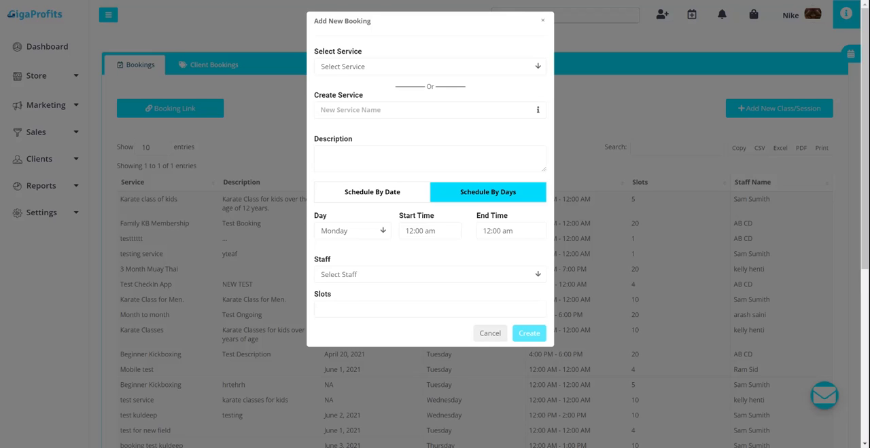
left_click(359, 278)
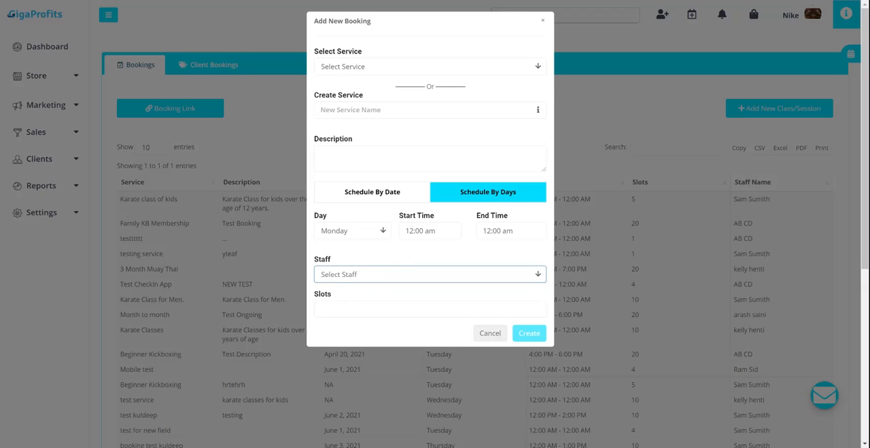
left_click(396, 307)
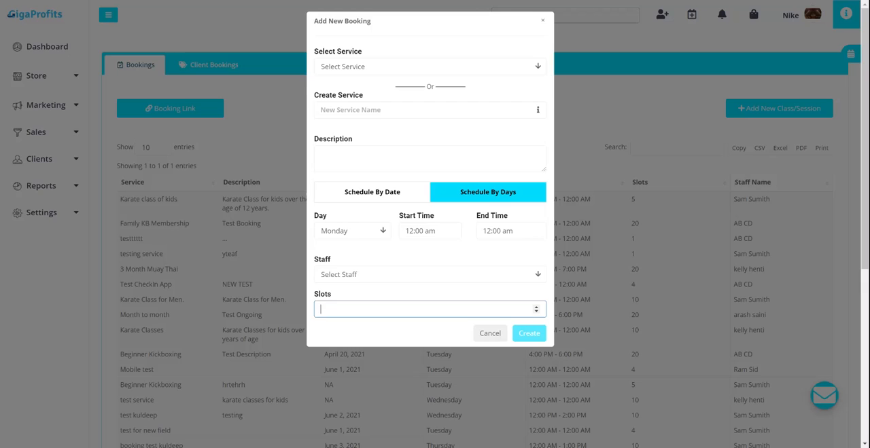
- Create a new service named "Kick boxing class" for the booking
left_click(367, 110)
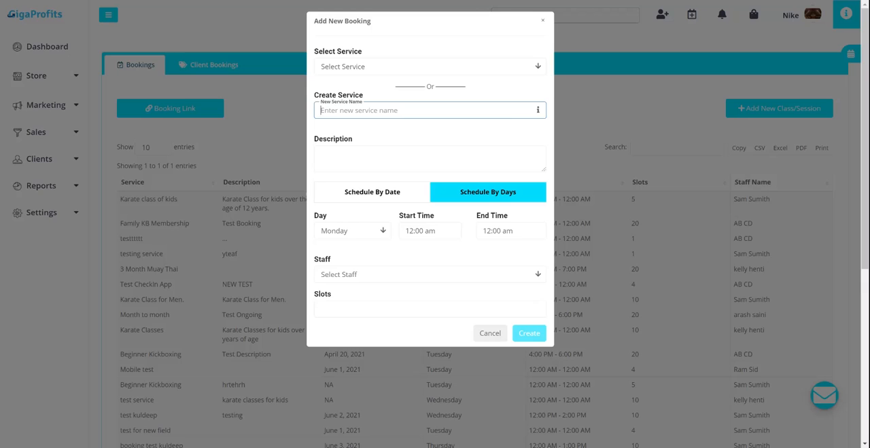
type("Kick boxing class for mwn")
key("BackSpace")
key("BackSpace")
key("BackSpace")
key("BackSpace")
key("BackSpace")
- Enter "Kick-Boxing Class form Men." as the booking's description
left_click(430, 148)
type("Kic")
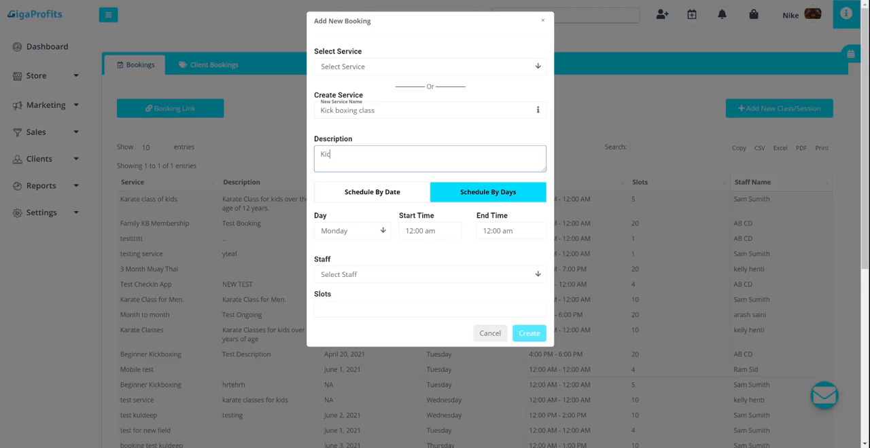
type("k-Boxking Class o")
key("BackSpace")
type("form ")
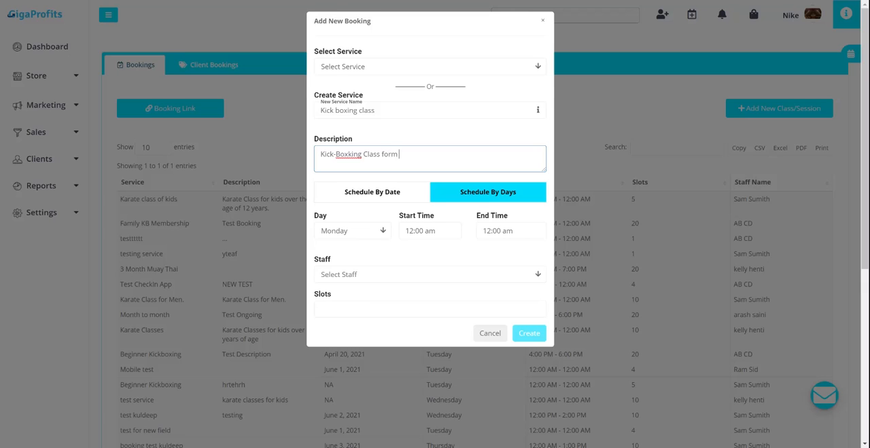
type("Mes")
key("BackSpace")
type("n")
key("BackSpace")
- Hyphenate the new service name so it reads "Kick-boxing class"
left_click(339, 111)
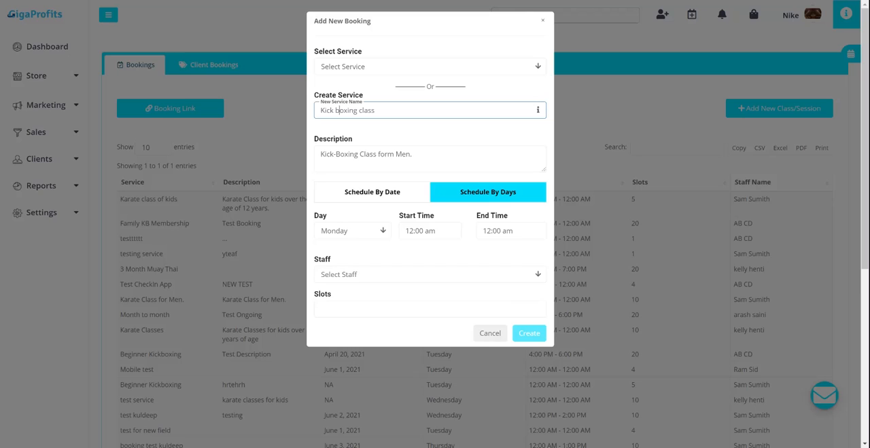
key("BackSpace")
type("-")
- Schedule the class by date and set the date to 06/08/2021
left_click(377, 197)
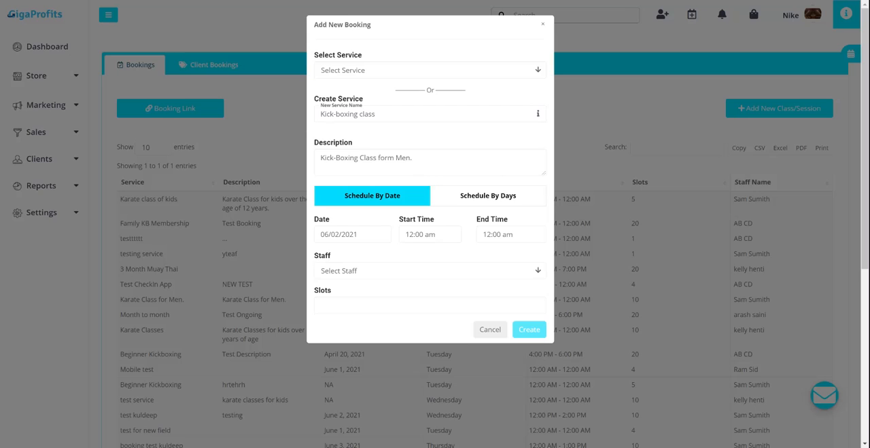
left_click(354, 235)
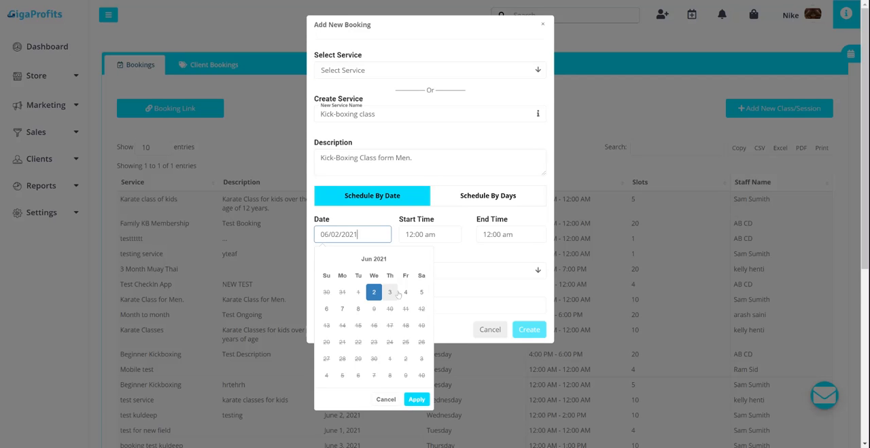
left_click(358, 311)
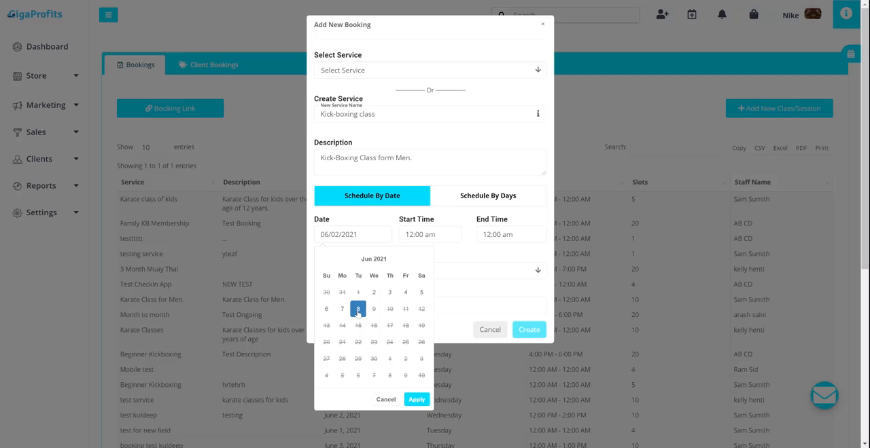
left_click(416, 400)
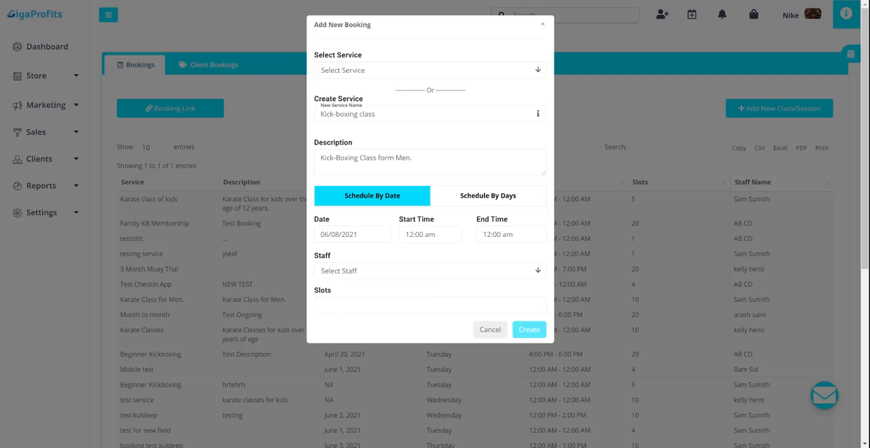
- Set the class's start time to 12:00 pm and its end time to 04:00 pm
left_click(443, 235)
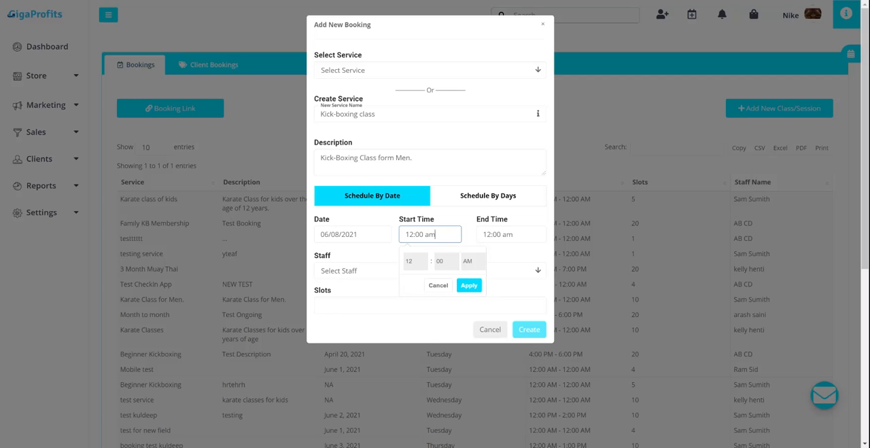
left_click(480, 266)
left_click(469, 286)
left_click(502, 237)
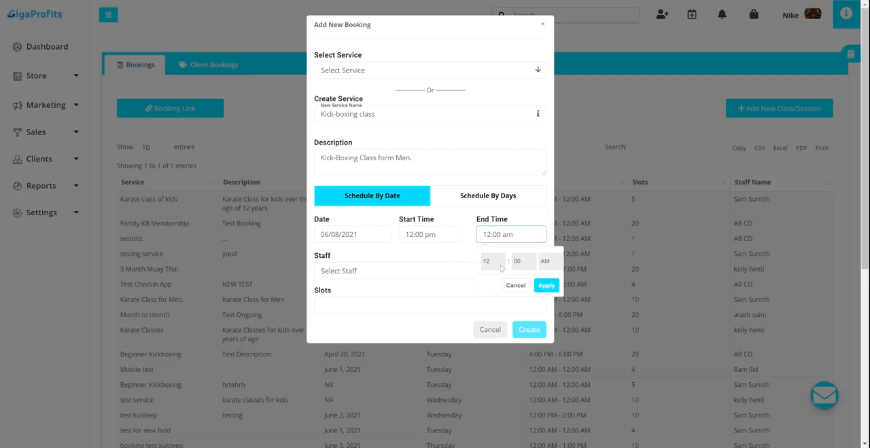
left_click(501, 266)
left_click(492, 295)
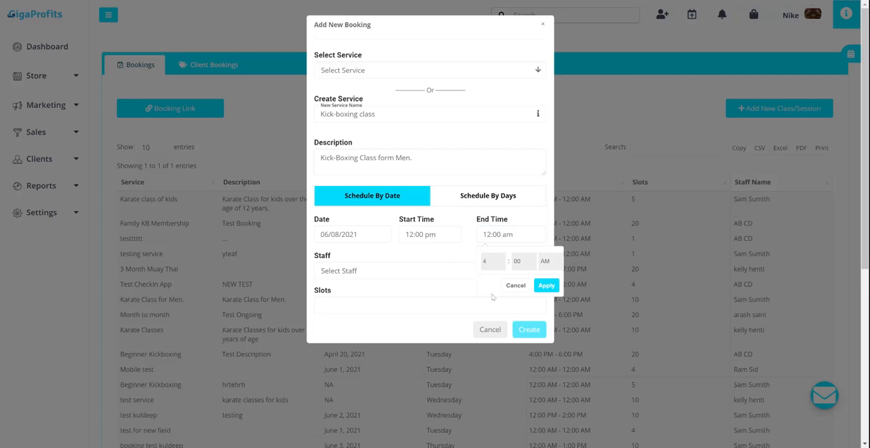
left_click(556, 271)
left_click(548, 286)
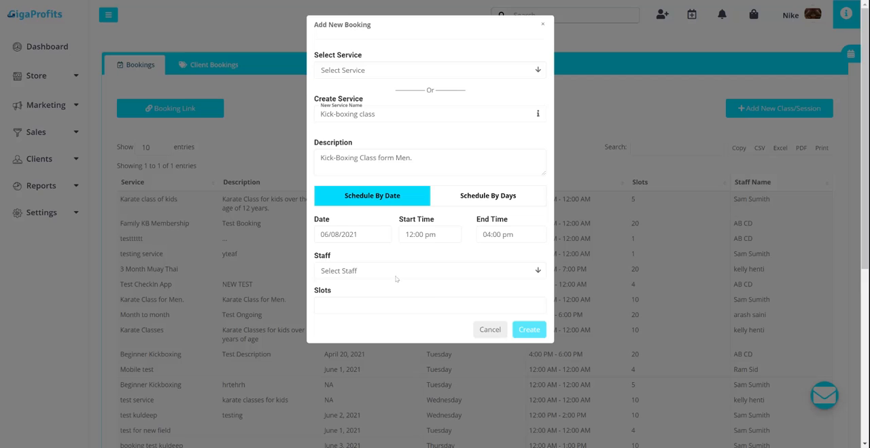
- Assign a staff member to the class, set the slots to 10, and create the booking
left_click(398, 271)
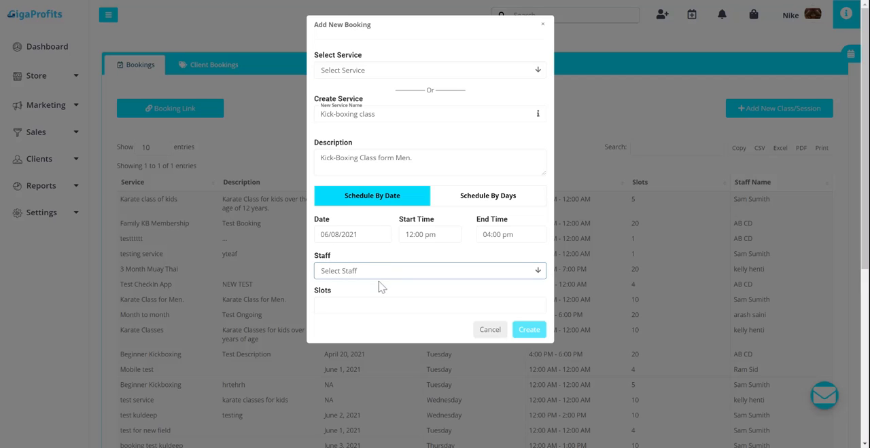
left_click(381, 288)
left_click(355, 306)
type("10")
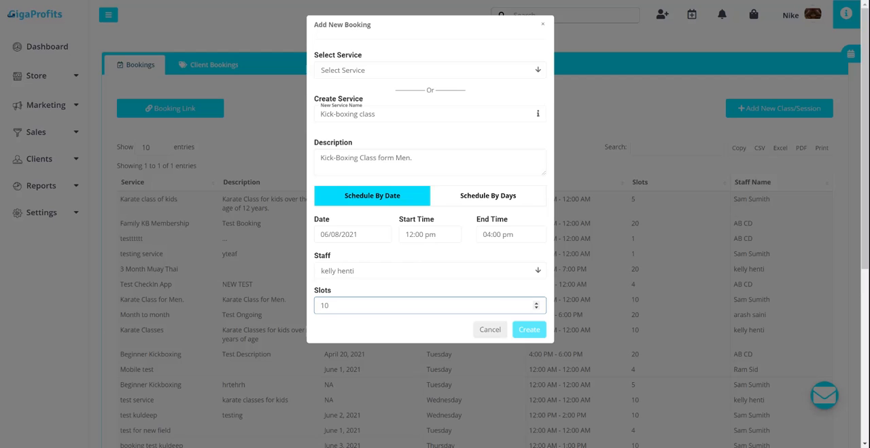
left_click(526, 336)
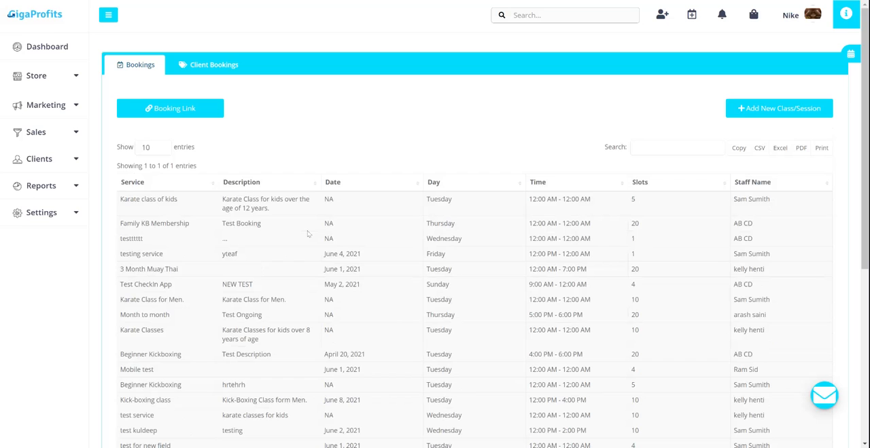
- Check the new Kick-boxing class entry in the bookings list and open the public booking link
scroll(307, 234, "down", 3)
scroll(208, 231, "up", 1)
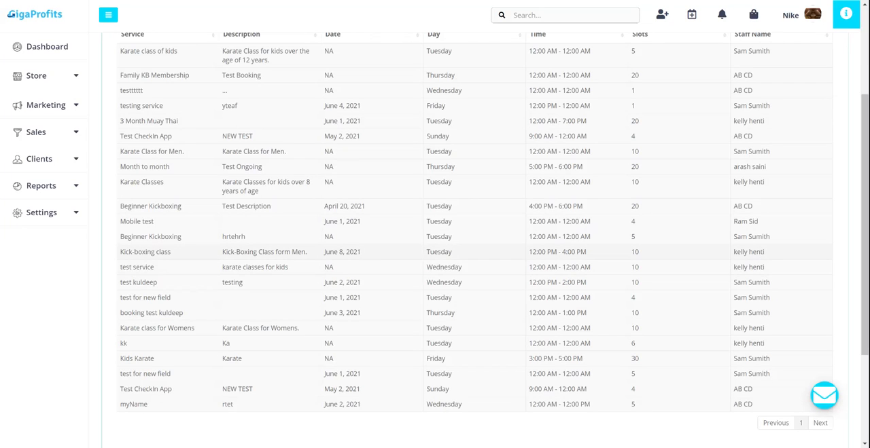
left_click_drag(119, 251, 730, 250)
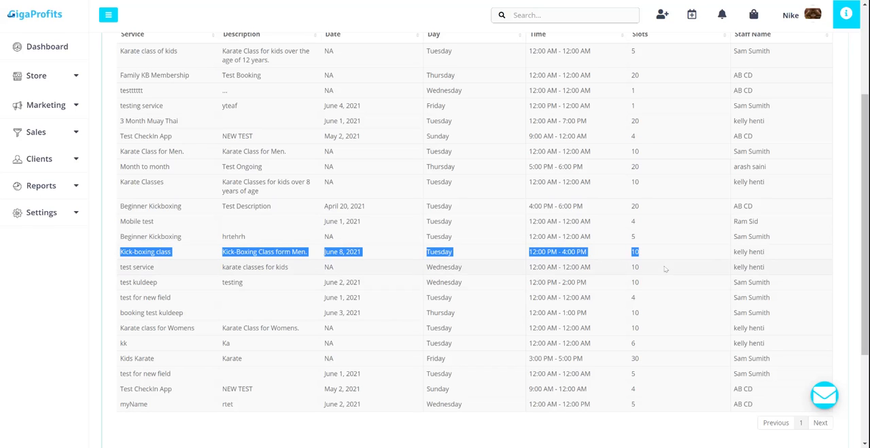
scroll(411, 177, "up", 3)
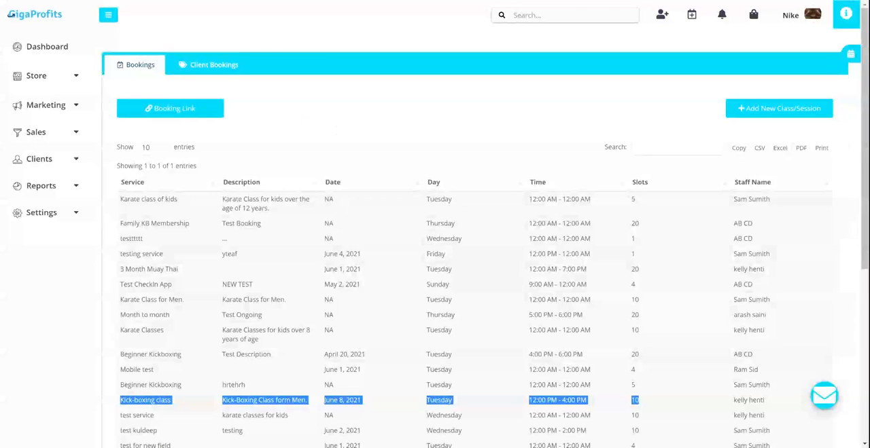
left_click(202, 110)
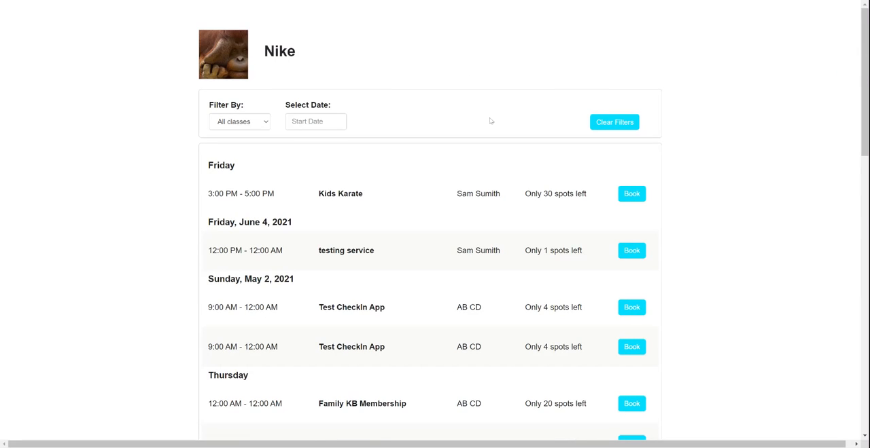
- Find the Kick-boxing class on the public booking page and examine its name and remaining spots
scroll(490, 121, "down", 3)
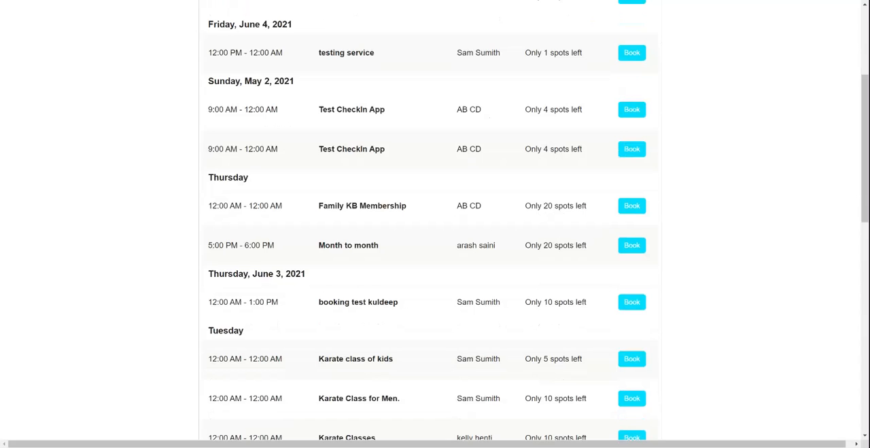
scroll(491, 120, "down", 2)
scroll(490, 121, "down", 4)
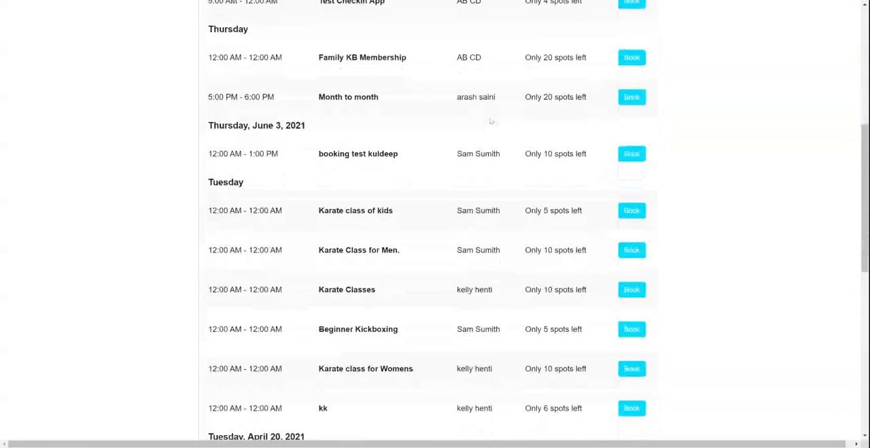
scroll(490, 121, "down", 4)
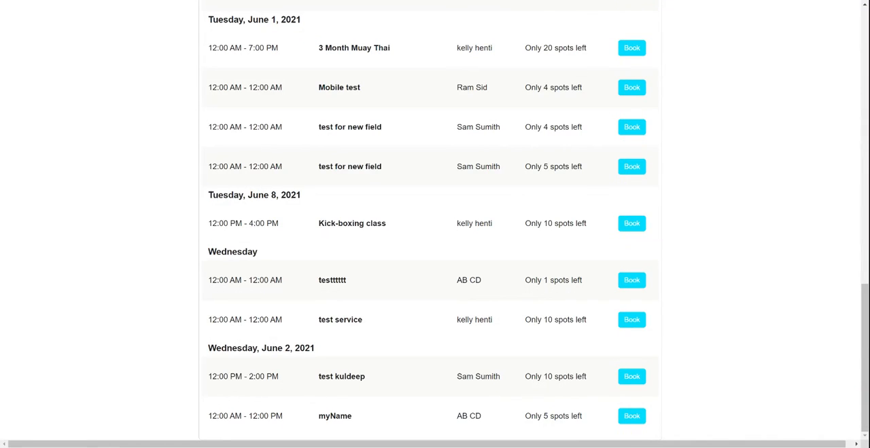
left_click_drag(319, 224, 382, 225)
left_click(389, 228)
left_click_drag(524, 227, 587, 225)
left_click(607, 230)
- Start booking the Kick-boxing class, review its date and details, and continue to the visitor form
left_click(638, 231)
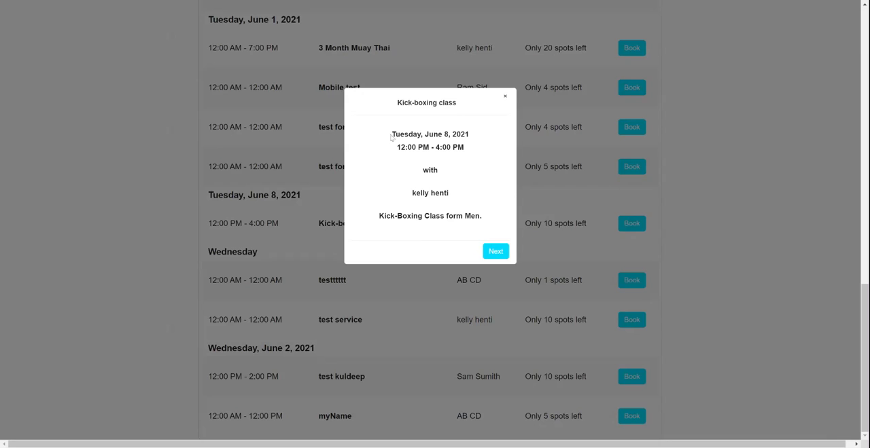
left_click_drag(391, 135, 406, 135)
left_click(472, 174)
left_click(500, 257)
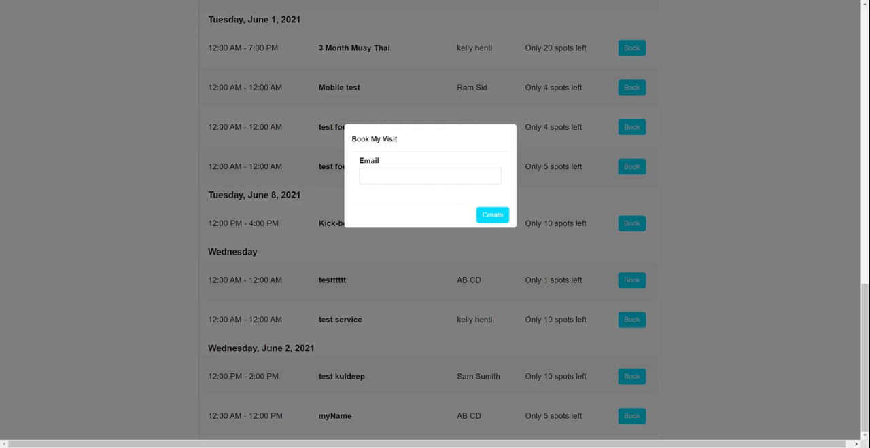
- Enter the client's email address and create the visit booking
left_click(435, 176)
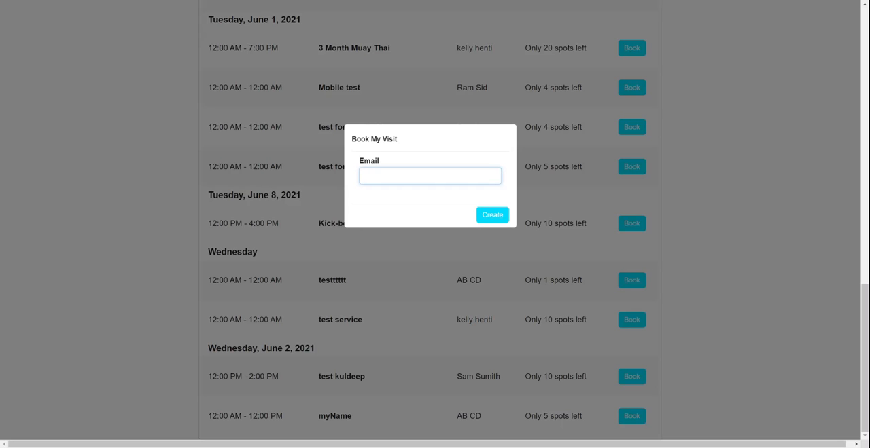
type("gurmi")
key("Down")
key("Return")
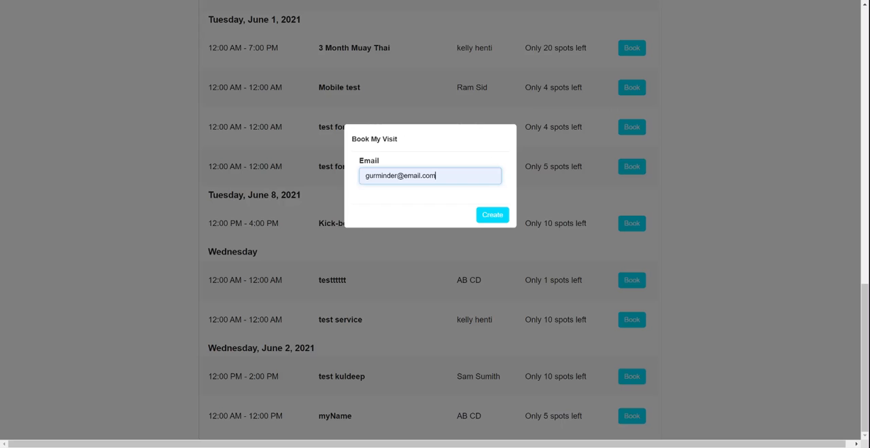
left_click(489, 218)
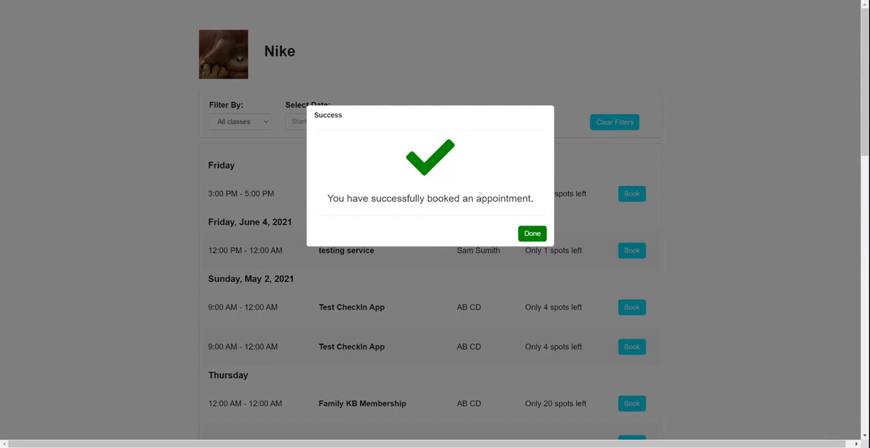
- Dismiss the booking confirmation and find the Kick-boxing class under Tuesday, June 8, 2021 in the public class list
left_click(531, 234)
scroll(527, 236, "down", 3)
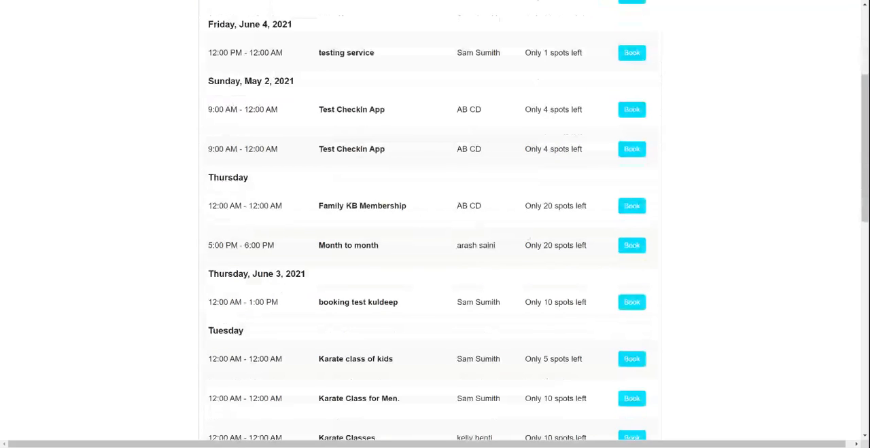
scroll(528, 235, "down", 2)
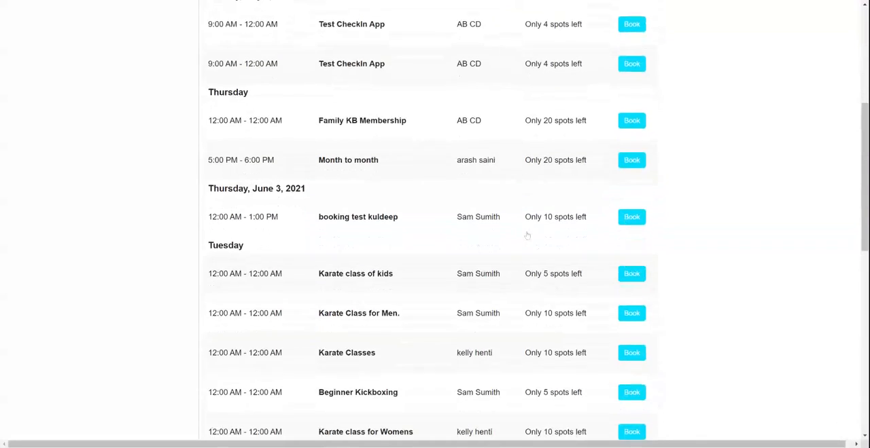
scroll(528, 236, "down", 1)
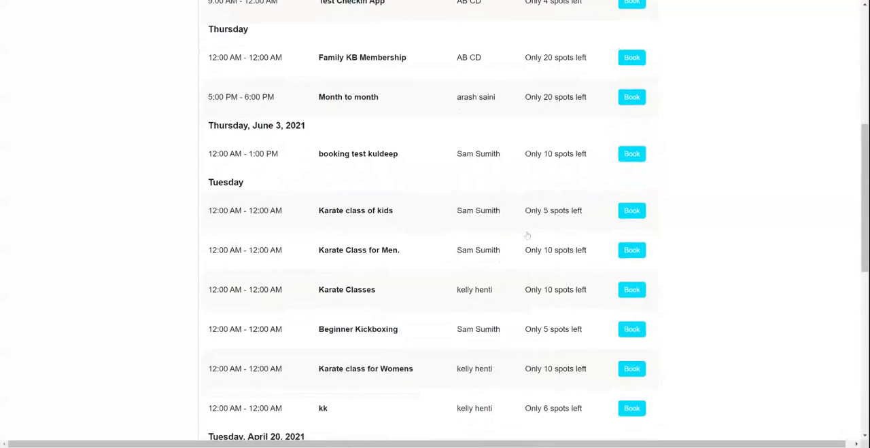
scroll(528, 236, "down", 5)
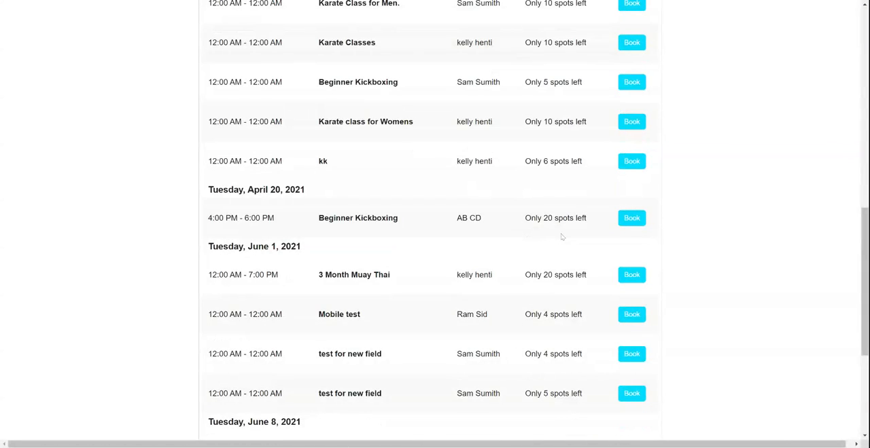
scroll(553, 248, "down", 3)
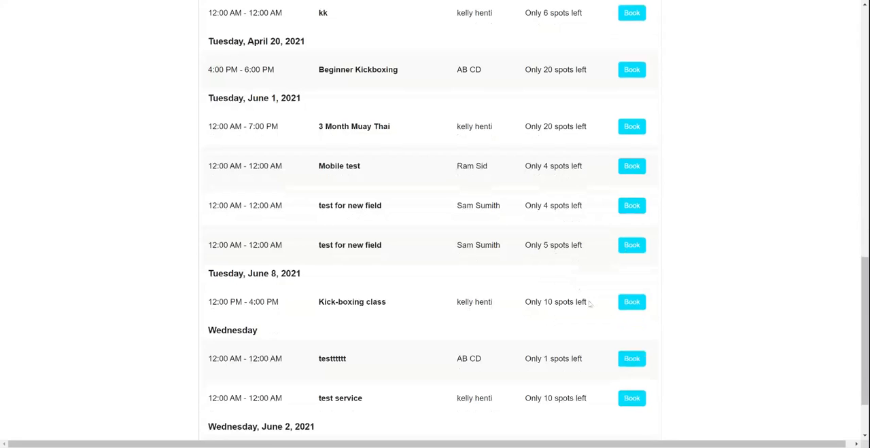
- Try to book the June 8, 2021 Kick-boxing class using a non-member's email address
left_click(629, 306)
left_click(495, 251)
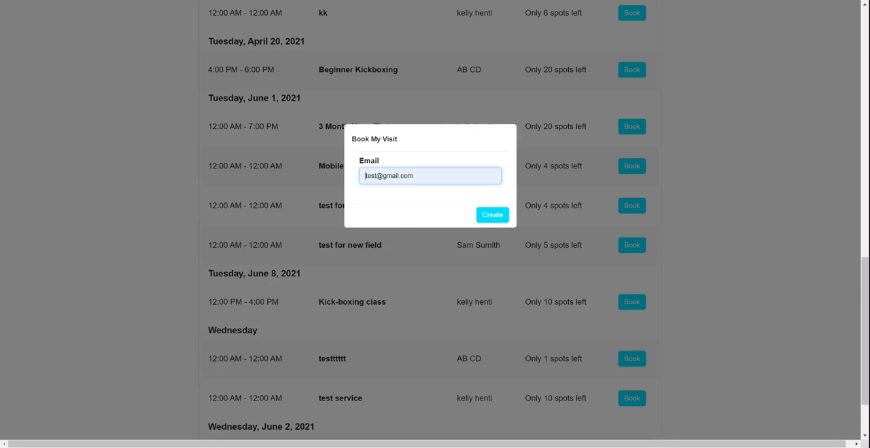
left_click(399, 223)
left_click(488, 223)
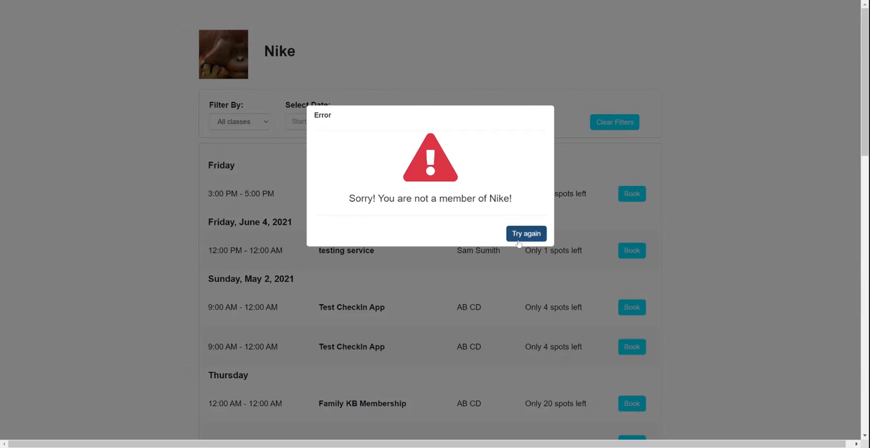
- Return from the public booking page to the GigaProfits bookings and show the list of client bookings
left_click(288, 4)
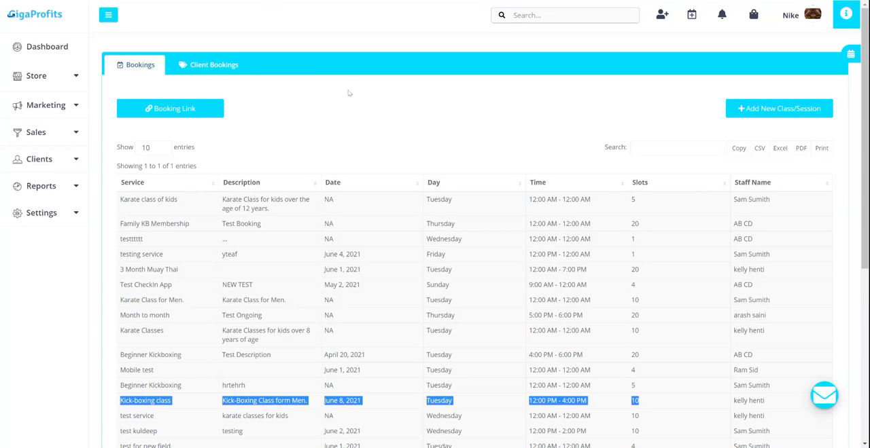
left_click(212, 65)
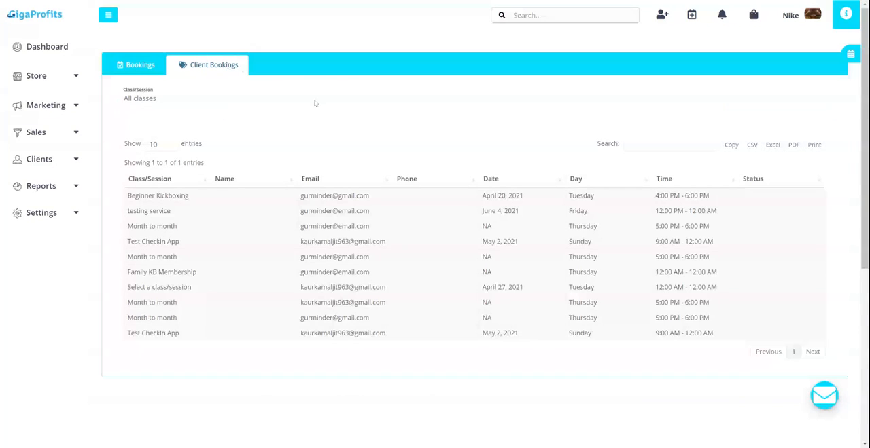